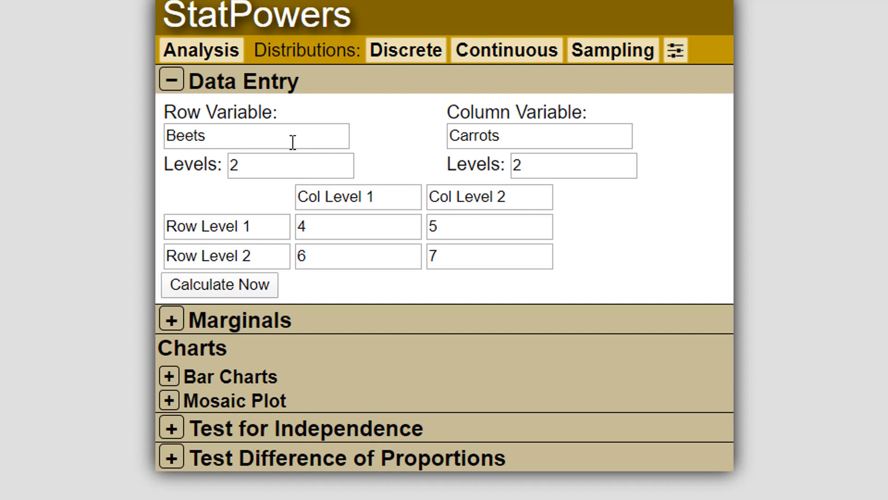
Step: Set the number of levels for the row variable Beets to 3
left_click(293, 142)
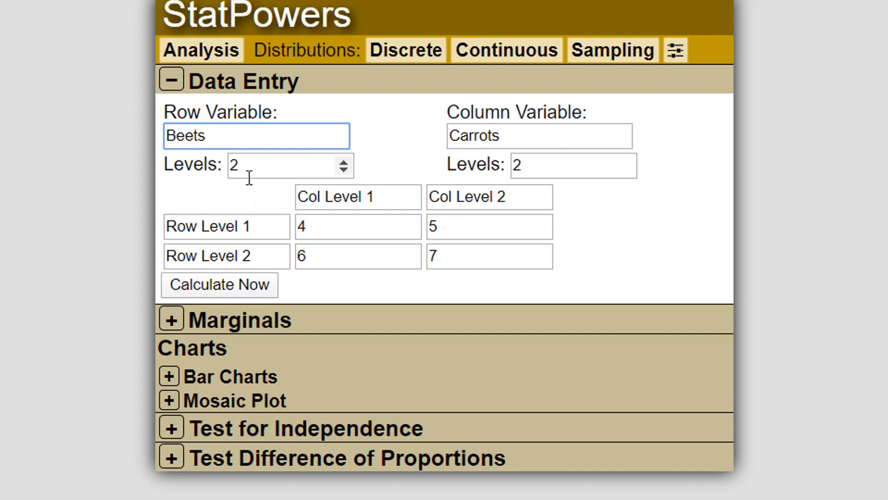
key("Tab")
left_click(348, 157)
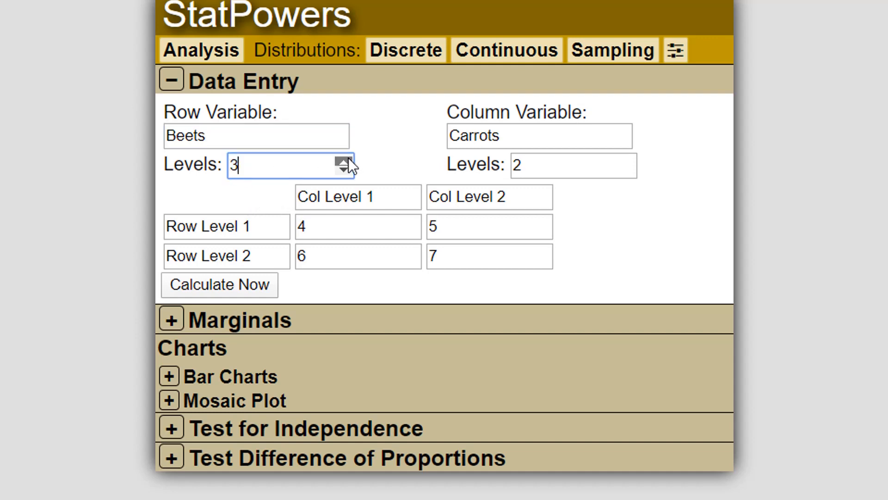
Step: Try 4 levels for the column variable Carrots and return it to 2 levels
left_click(527, 165)
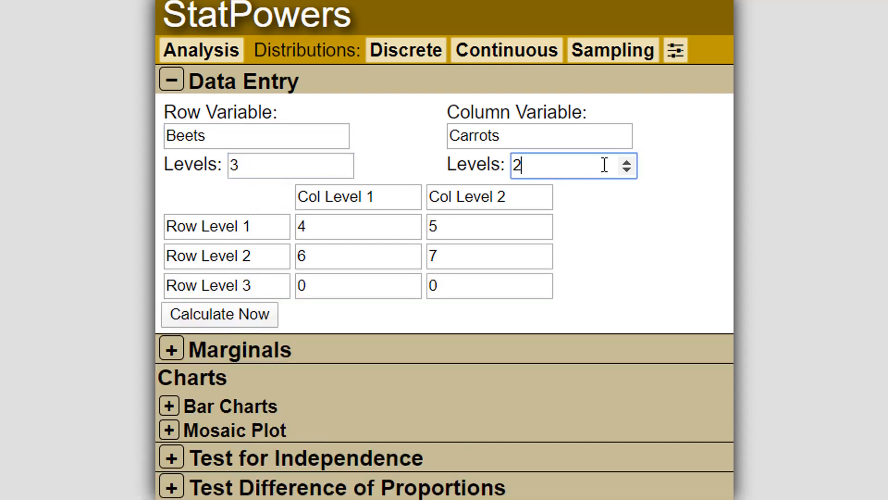
left_click(627, 161)
left_click(627, 161)
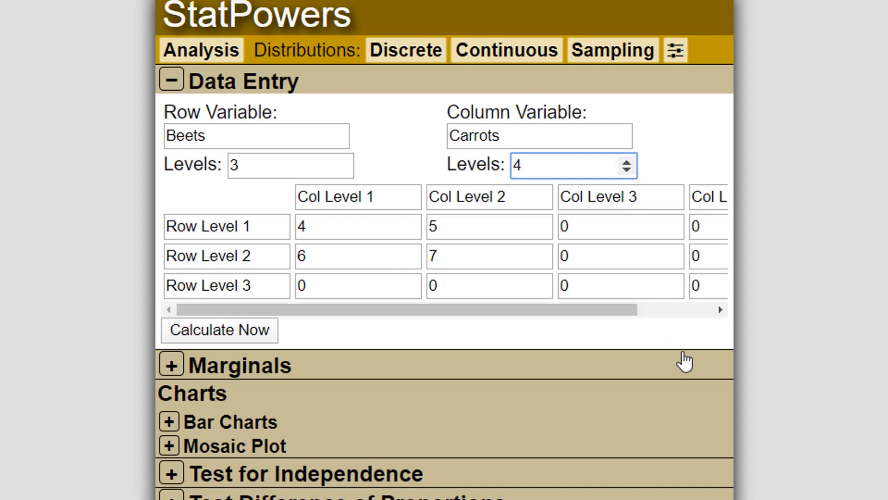
left_click_drag(610, 309, 539, 310)
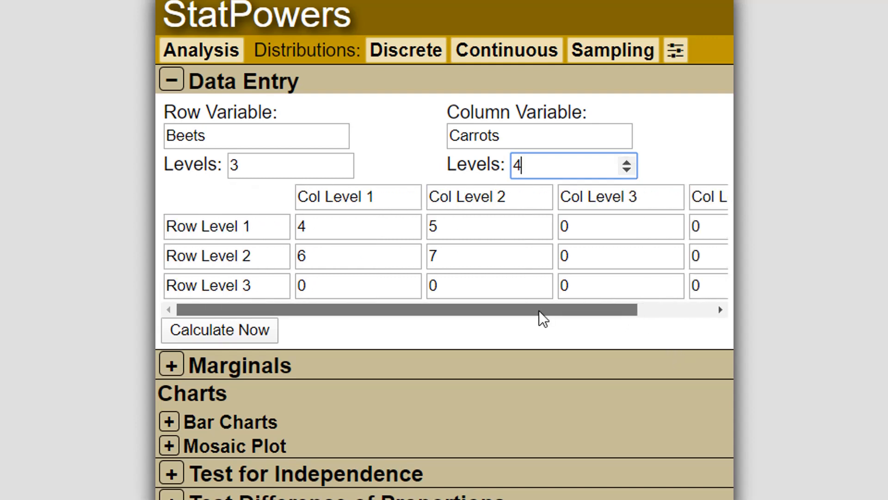
left_click(628, 171)
left_click(628, 172)
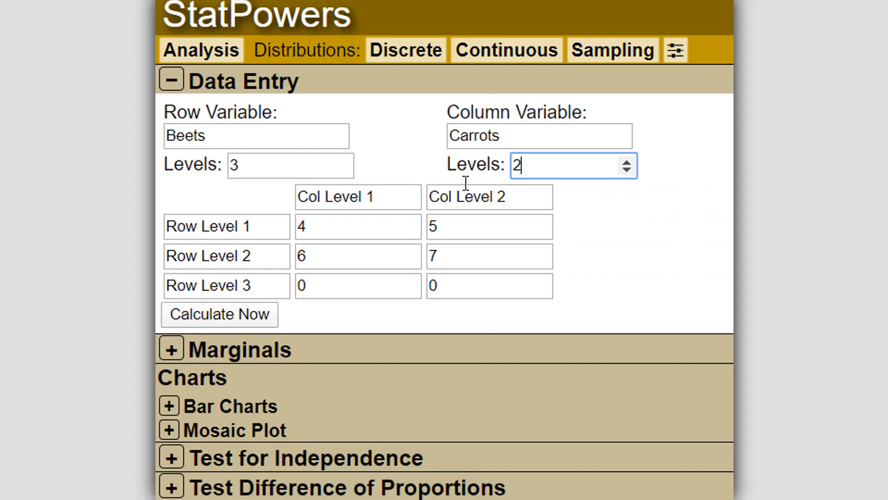
Step: Name the two column levels "healthy" and "sick"
left_click_drag(387, 200, 260, 208)
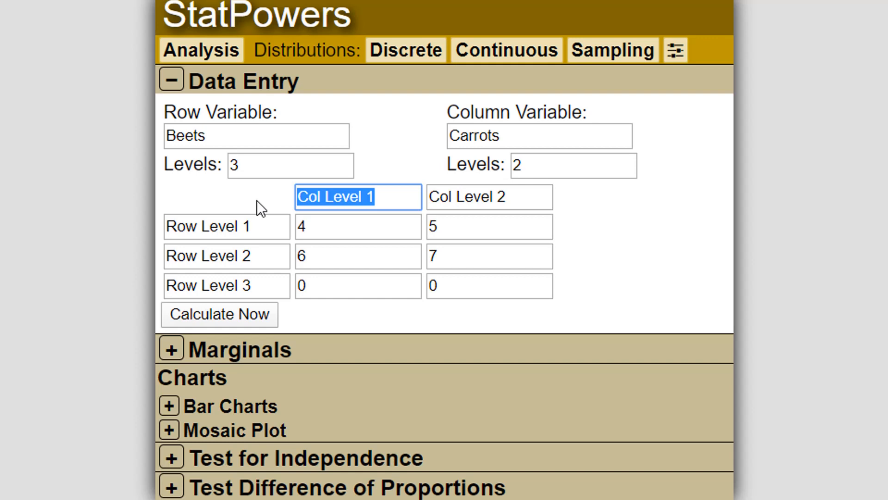
type("healthy")
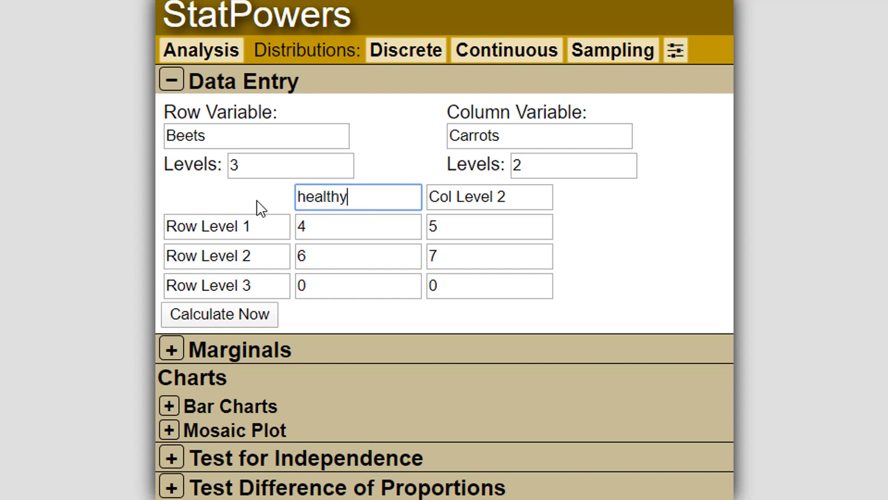
key("Tab")
type("sick")
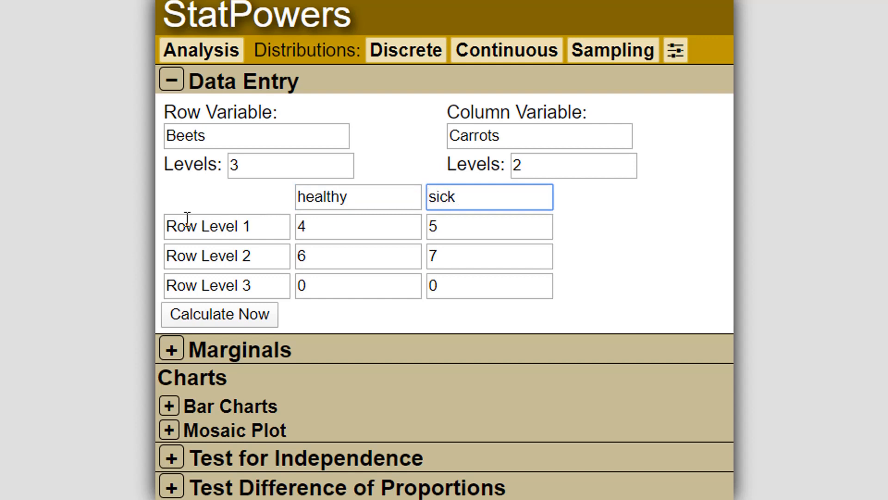
Step: Name the three row levels "large", "medium" and "small"
left_click(271, 228)
left_click_drag(271, 228, 123, 224)
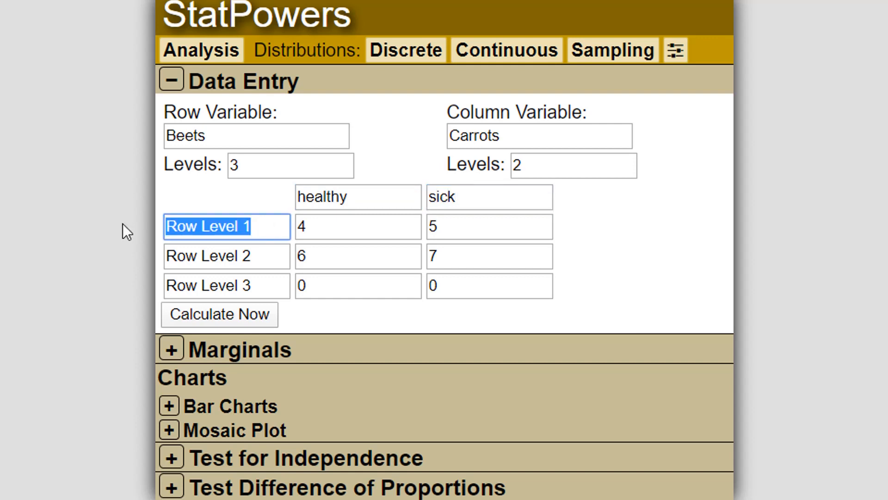
type("large")
key("Tab")
key("Tab")
key("Tab")
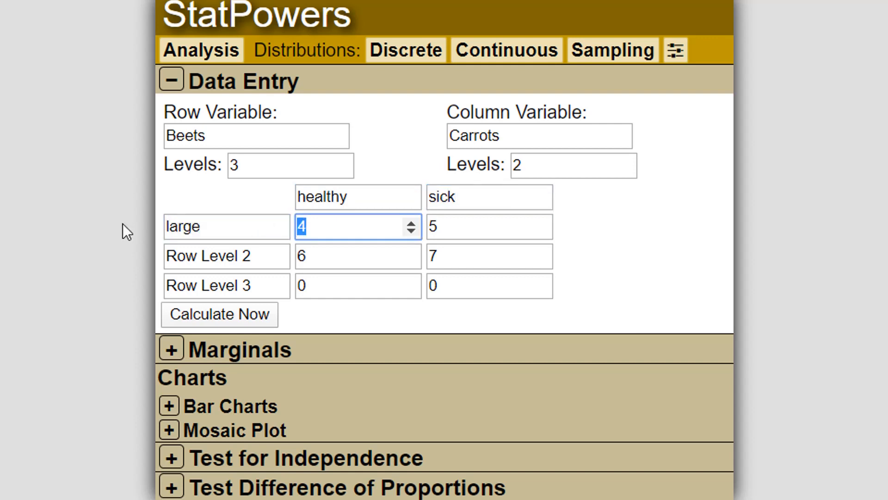
type("medium")
key("Tab")
key("Tab")
key("Tab")
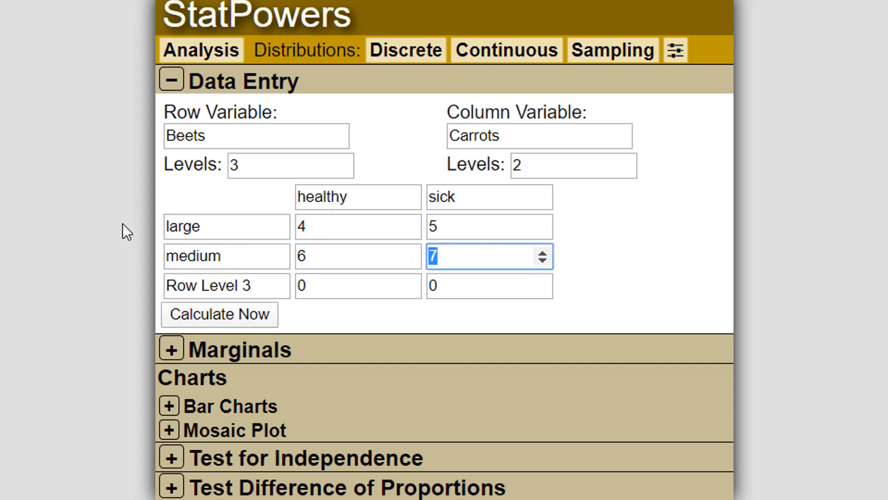
type("small")
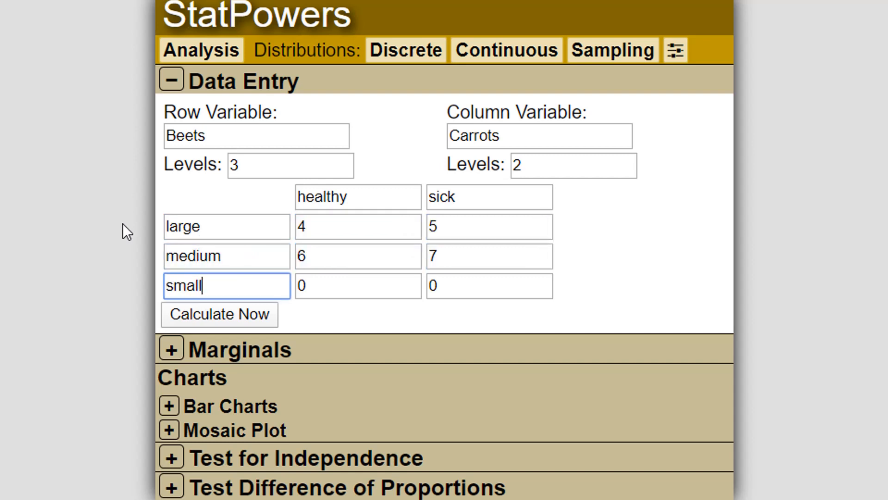
Step: Enter counts of 6 healthy and 12 sick in the small row of the table
left_click(322, 225)
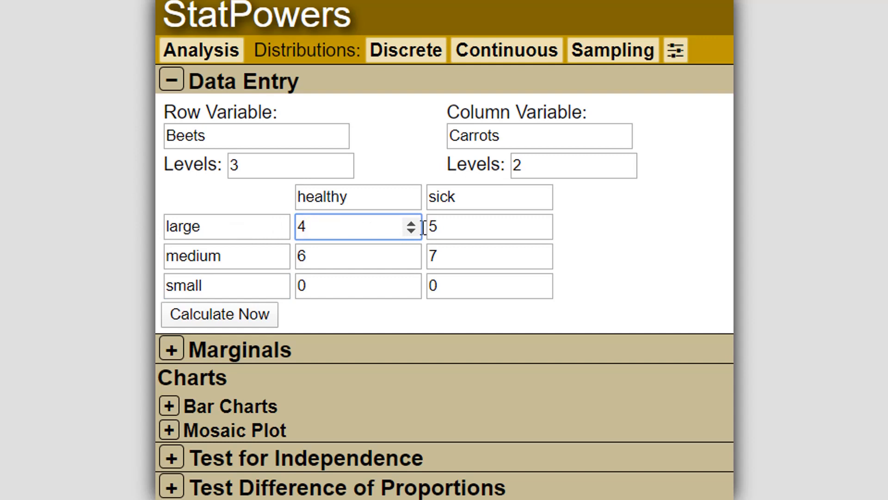
left_click_drag(324, 229, 280, 222)
key("Tab")
key("Tab")
key("Tab")
key("Tab")
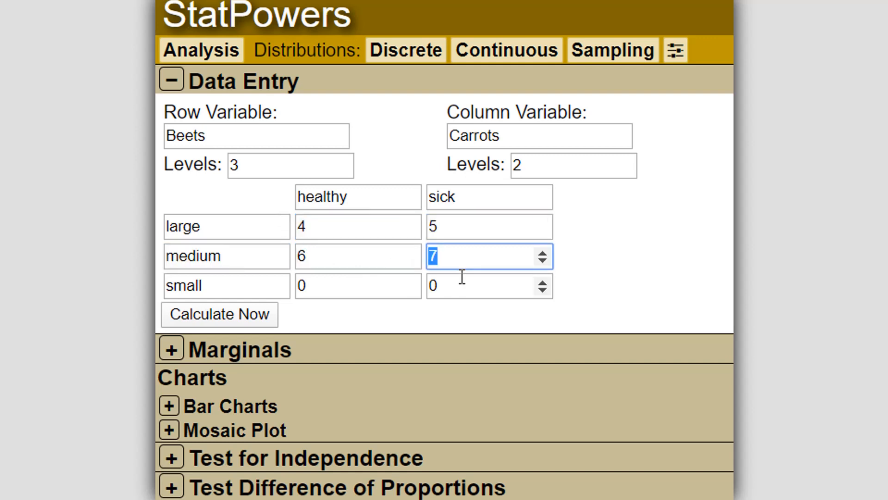
key("Tab")
key("Tab")
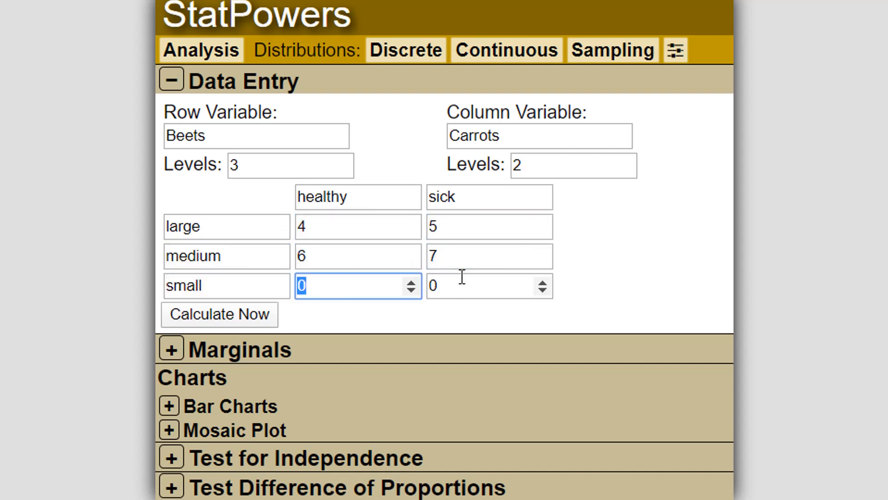
type("6")
key("Tab")
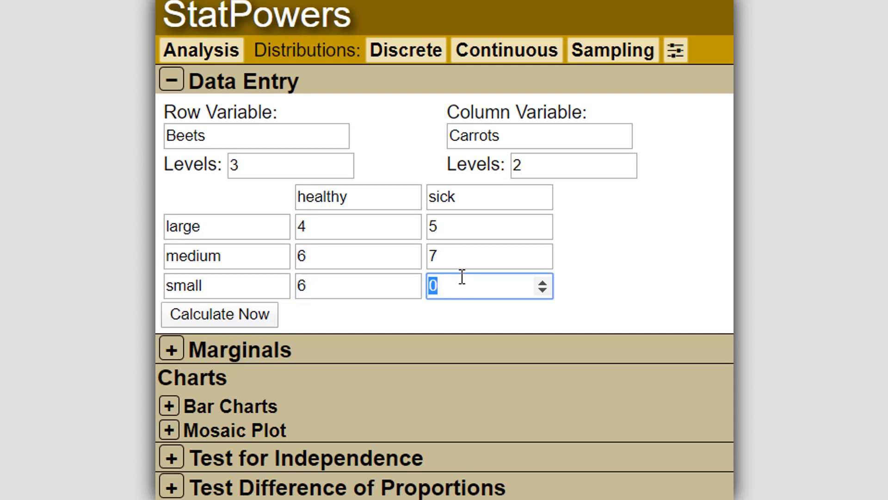
type("12")
Step: Set the healthy count in the medium row to 2
left_click_drag(320, 258, 270, 260)
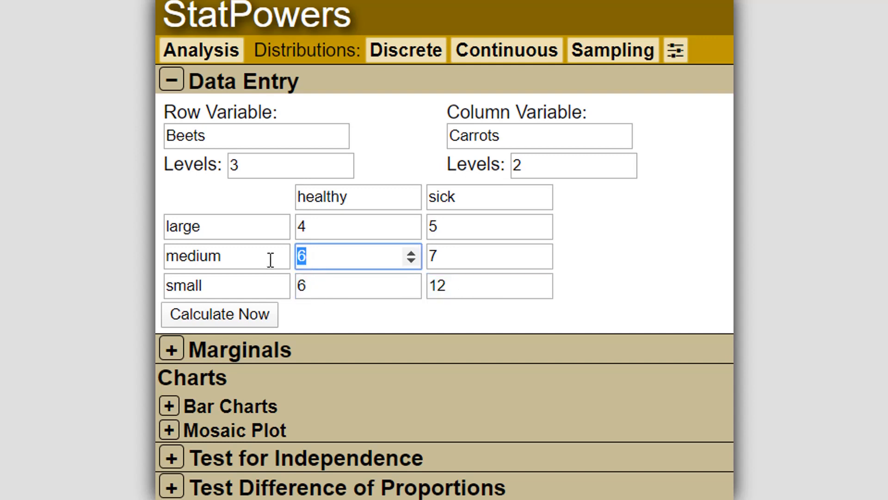
type("2")
left_click(609, 279)
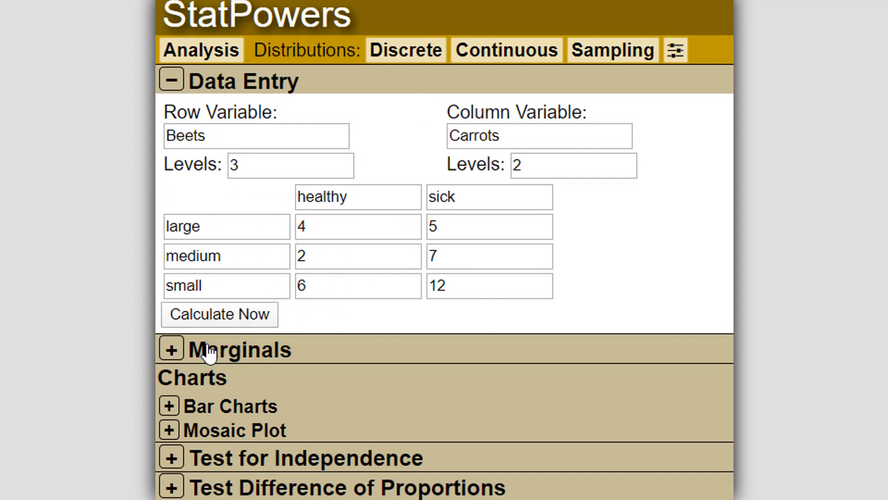
Step: Open the marginals table for the entered data and display it as overall proportions
left_click(171, 350)
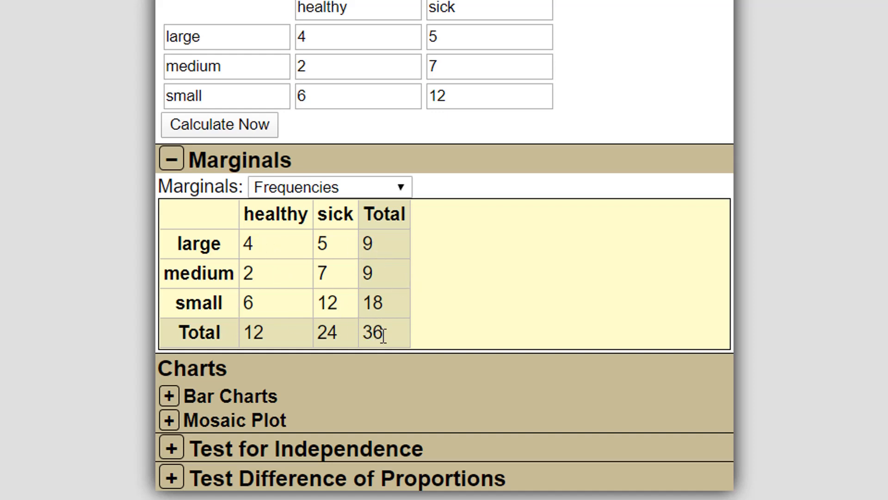
left_click(324, 193)
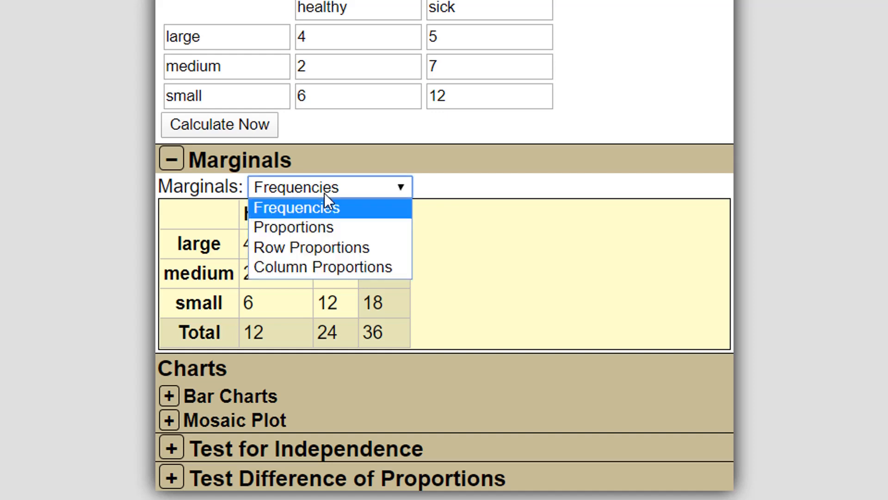
left_click(310, 232)
left_click(310, 231)
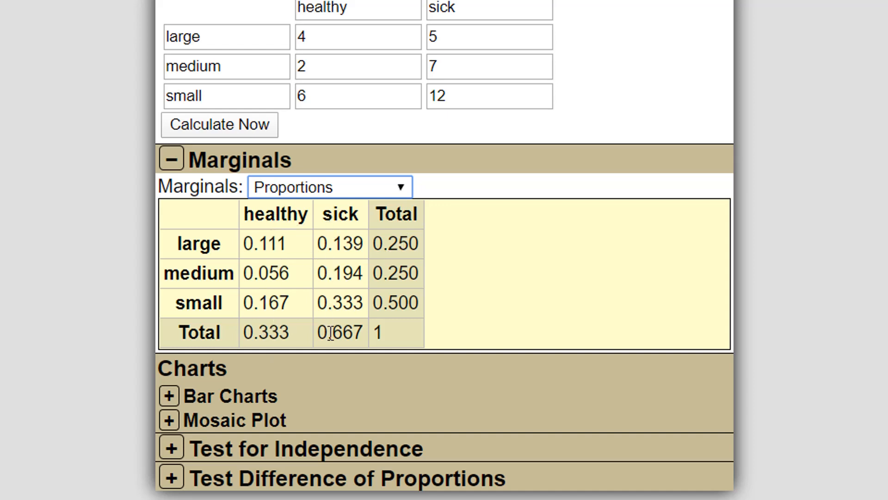
Step: Display the marginals as row proportions, followed by column proportions
left_click(292, 187)
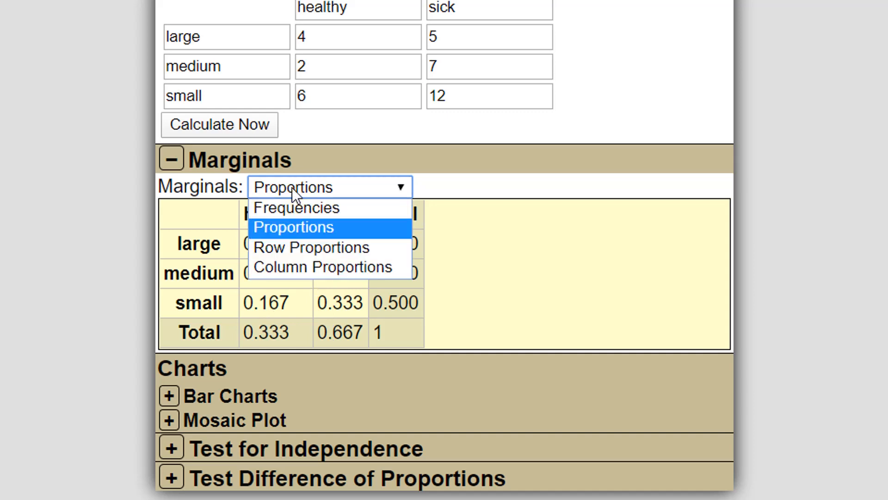
left_click(292, 246)
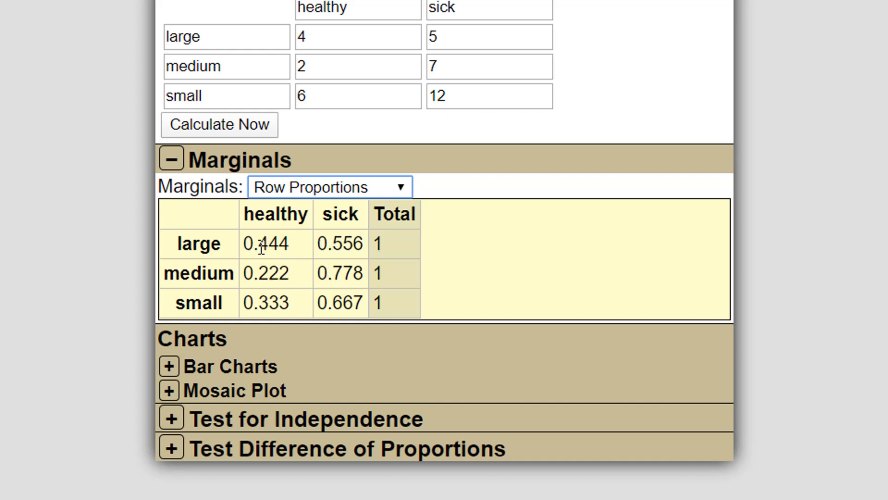
left_click(294, 190)
left_click(282, 266)
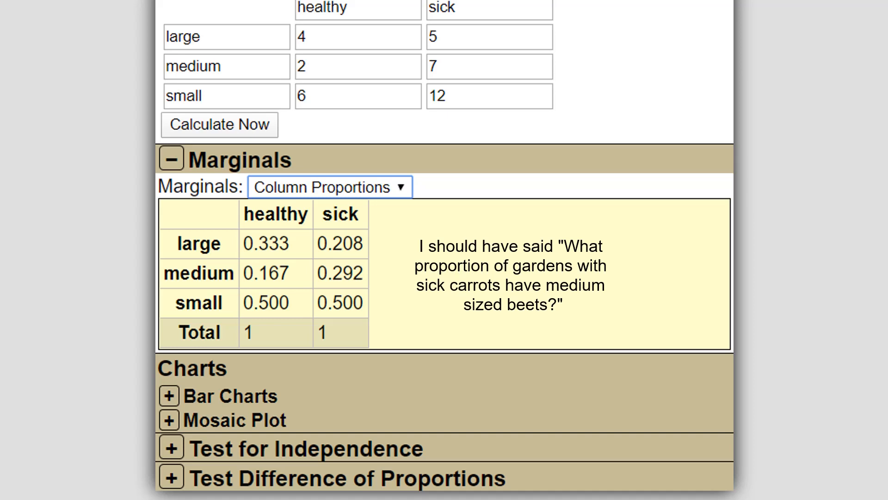
Step: Set the displayed precision to four decimal places and collapse the marginals section
left_click(277, 0)
left_click(269, 0)
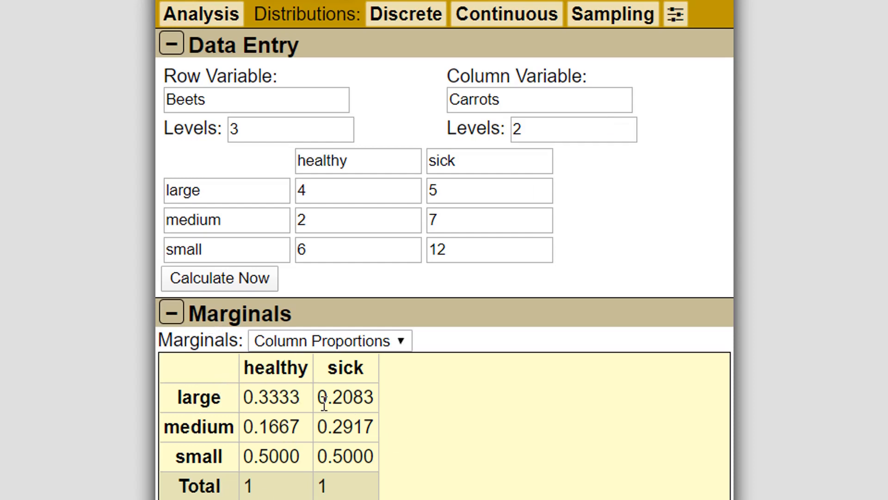
left_click(177, 319)
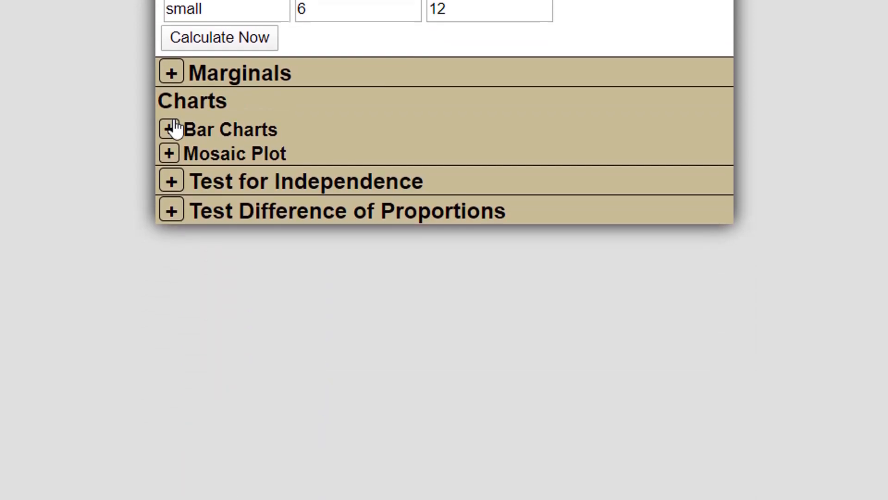
Step: Open the bar chart of Carrots by Beets, preview it with stacked bars and return to side-by-side bars
left_click(169, 98)
scroll(456, 130, "down", 2)
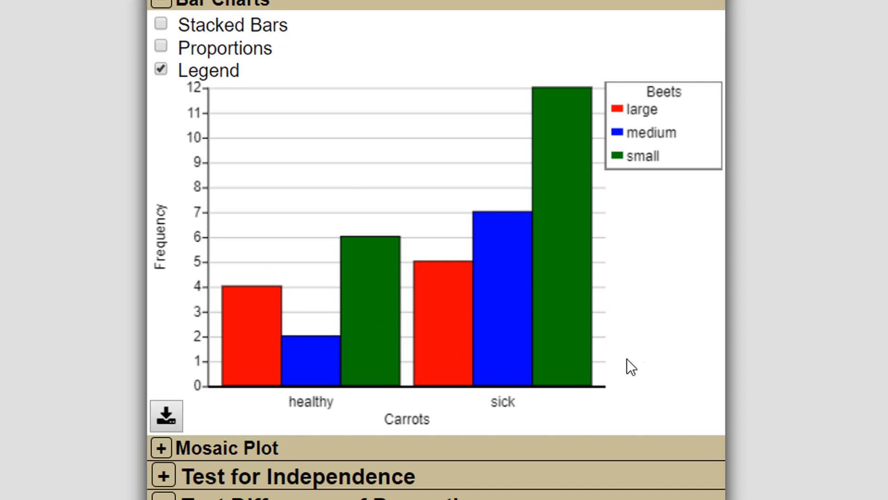
left_click(161, 24)
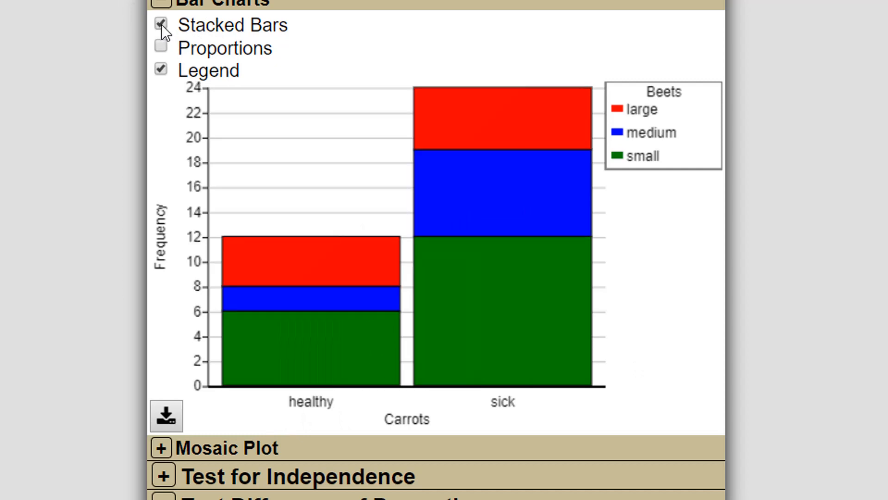
left_click(161, 24)
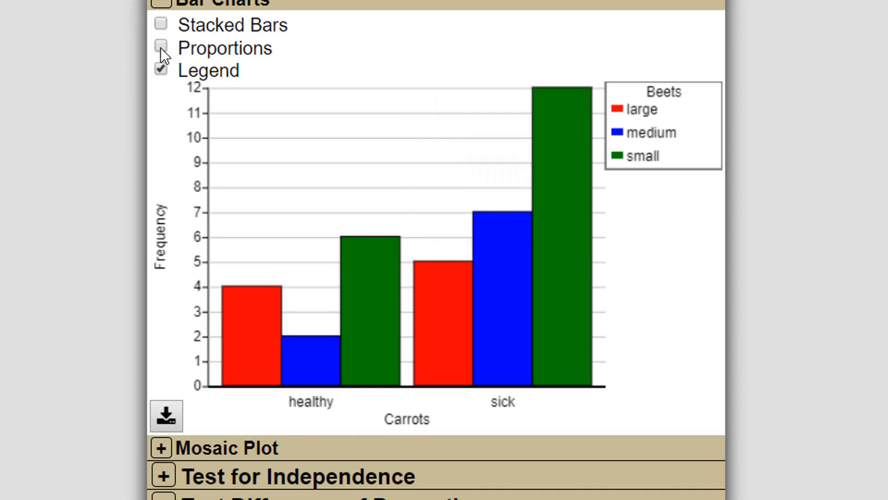
Step: Display the bar chart as proportions, trying the stacked bars and legend options and restoring both
left_click(161, 47)
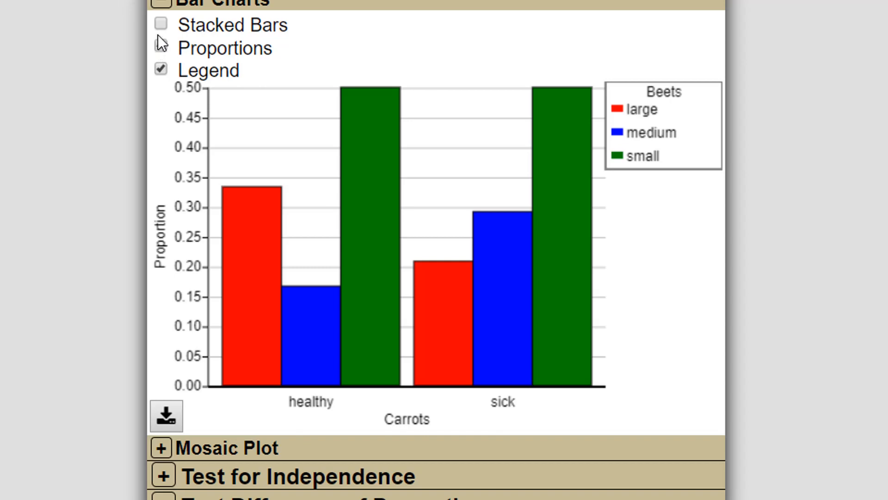
left_click(161, 26)
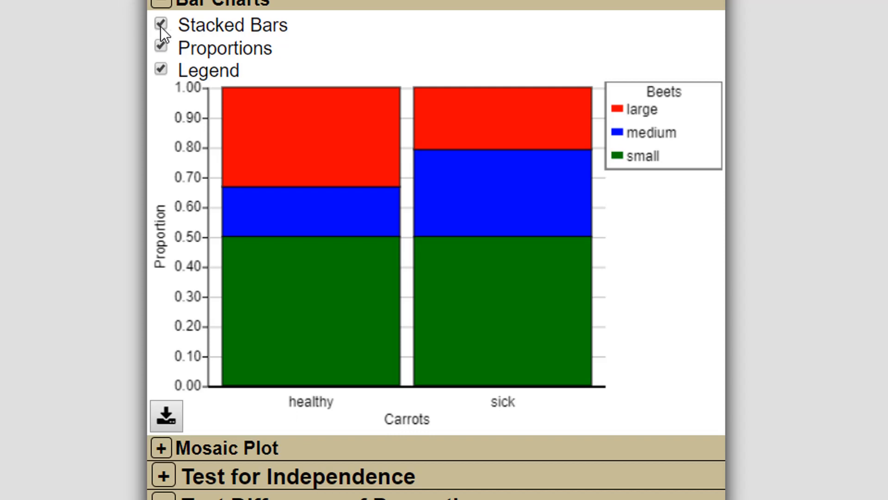
left_click(161, 24)
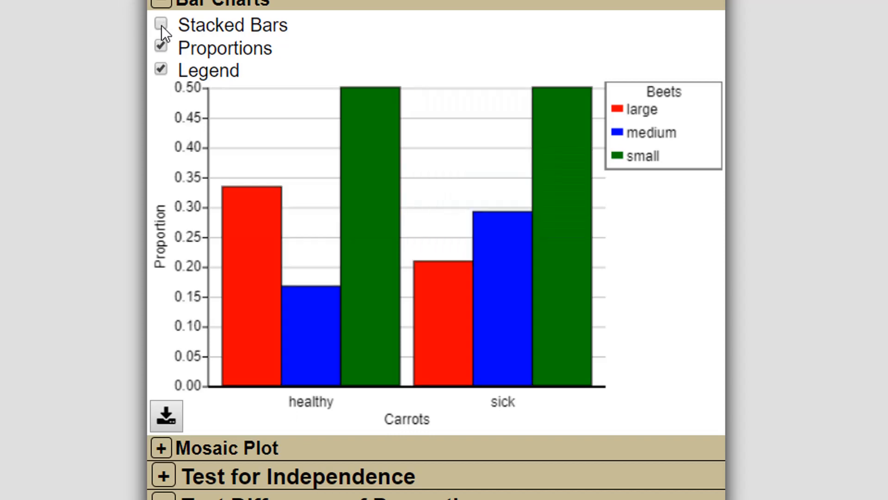
left_click(162, 70)
left_click(162, 70)
Step: Open the mosaic plot of beet size by carrot health for examination
left_click(222, 450)
scroll(334, 342, "down", 7)
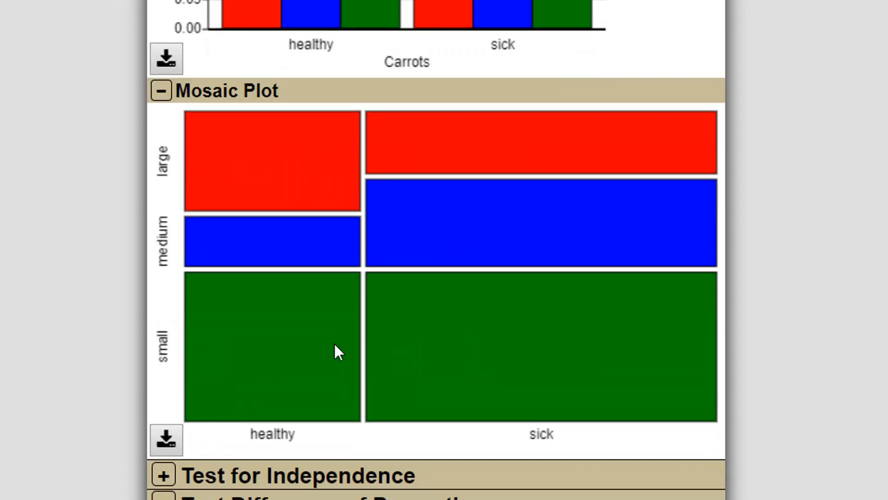